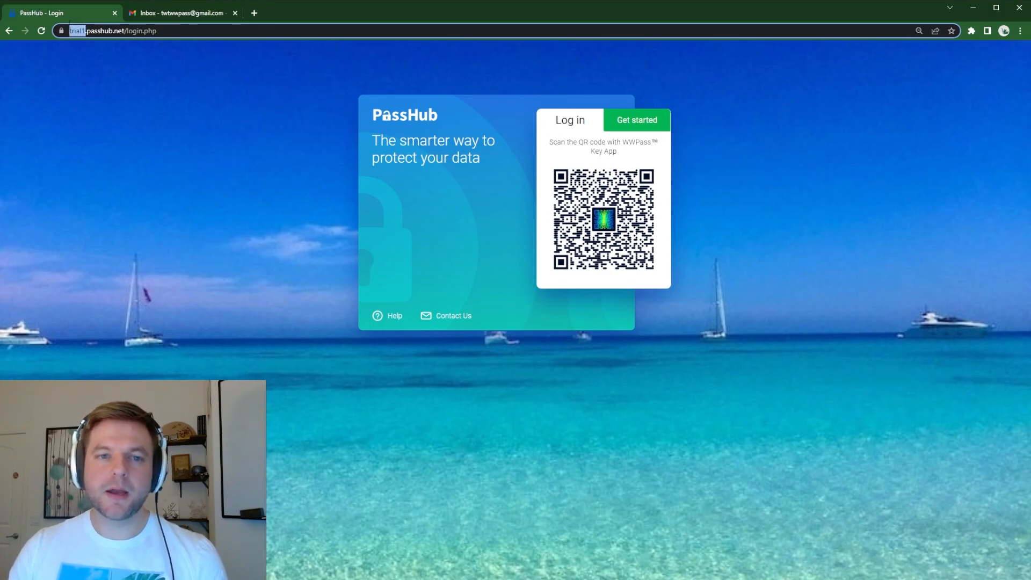
pyautogui.tripleClick(105, 34)
pyautogui.click(102, 33)
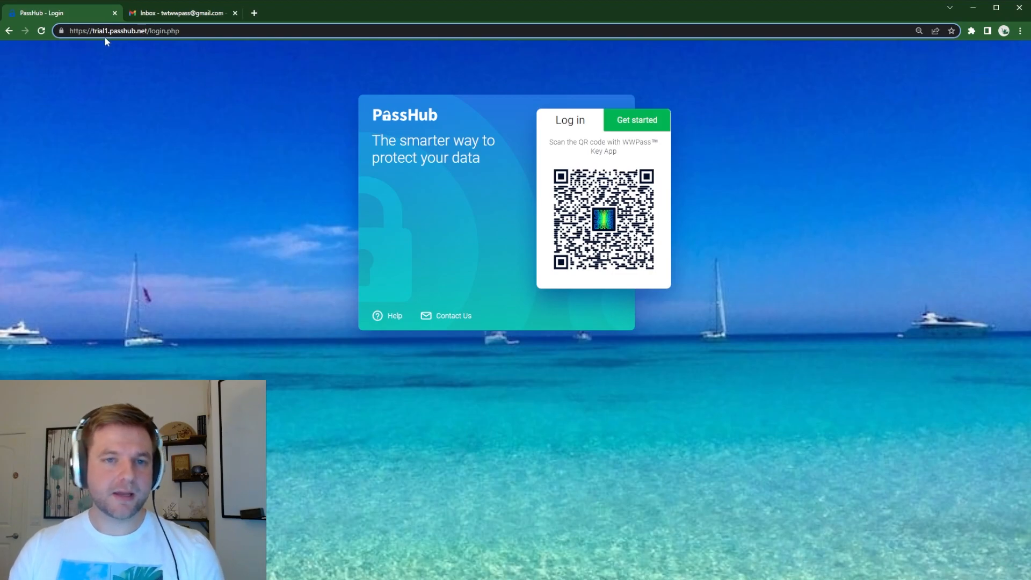
pyautogui.moveTo(108, 30); pyautogui.dragTo(95, 30)
pyautogui.click(95, 168)
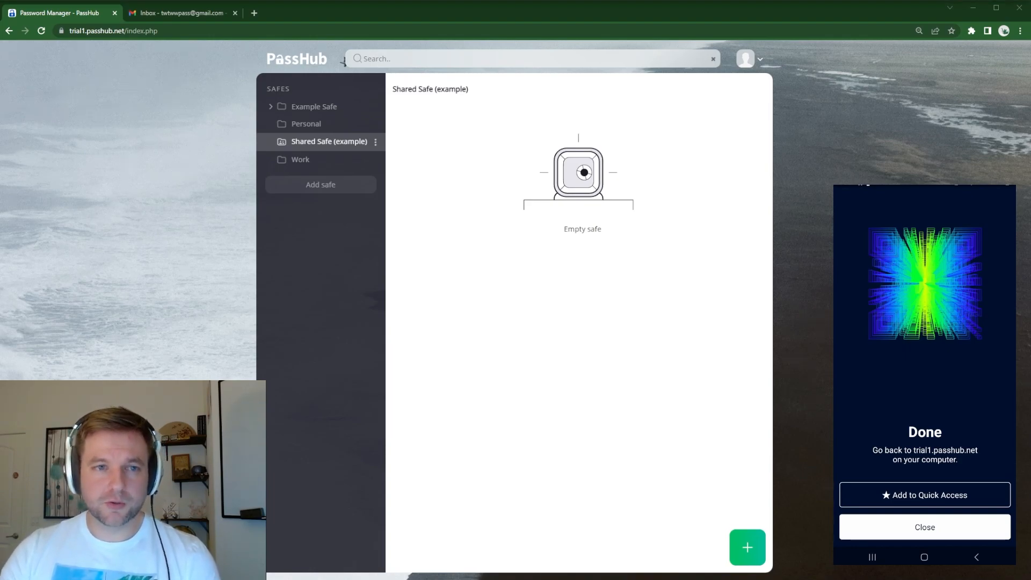
# Step: Open the Example folder inside Example Safe, view its Example note, and close the note
pyautogui.click(271, 109)
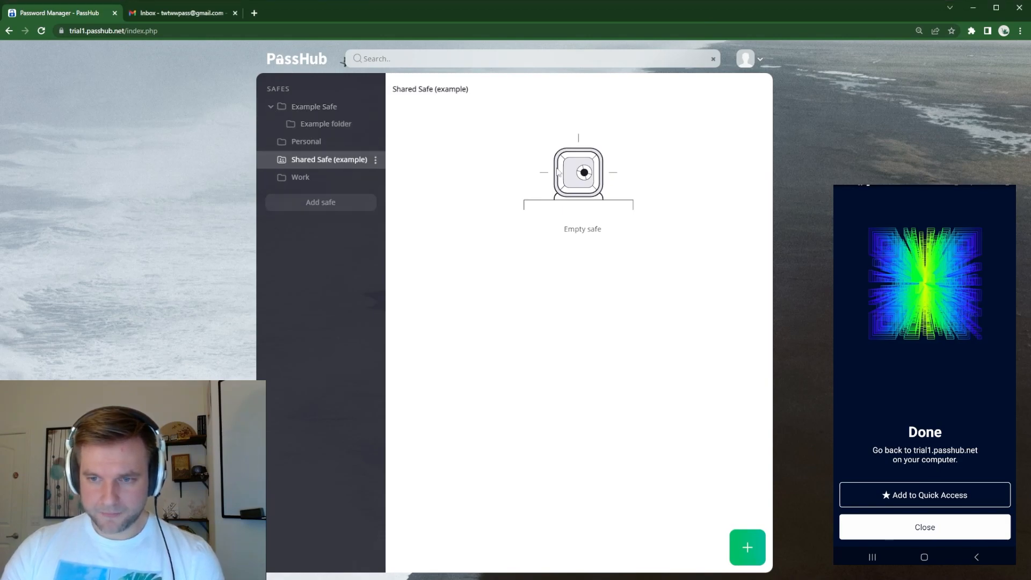
pyautogui.click(326, 124)
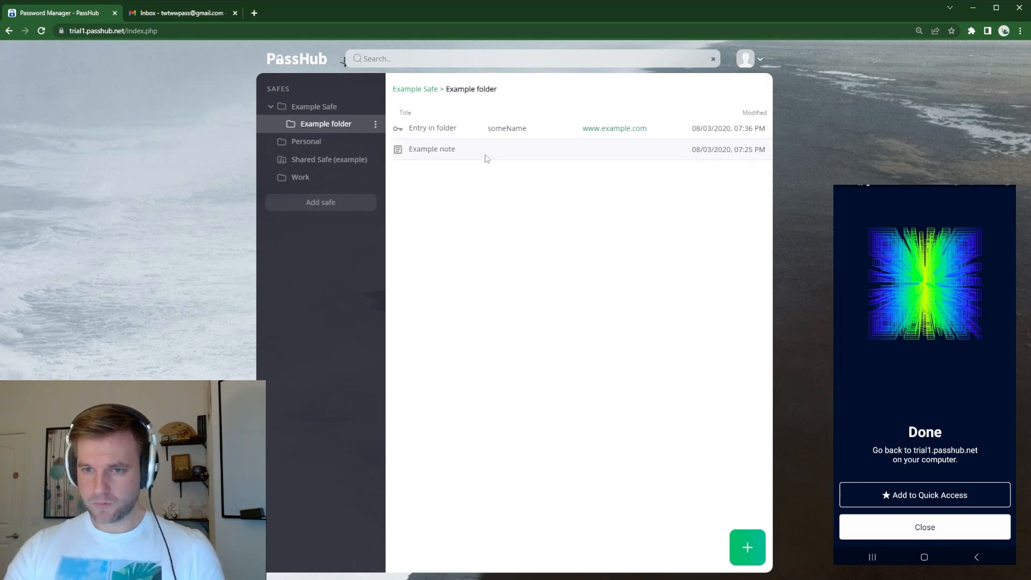
pyautogui.click(432, 152)
pyautogui.click(685, 256)
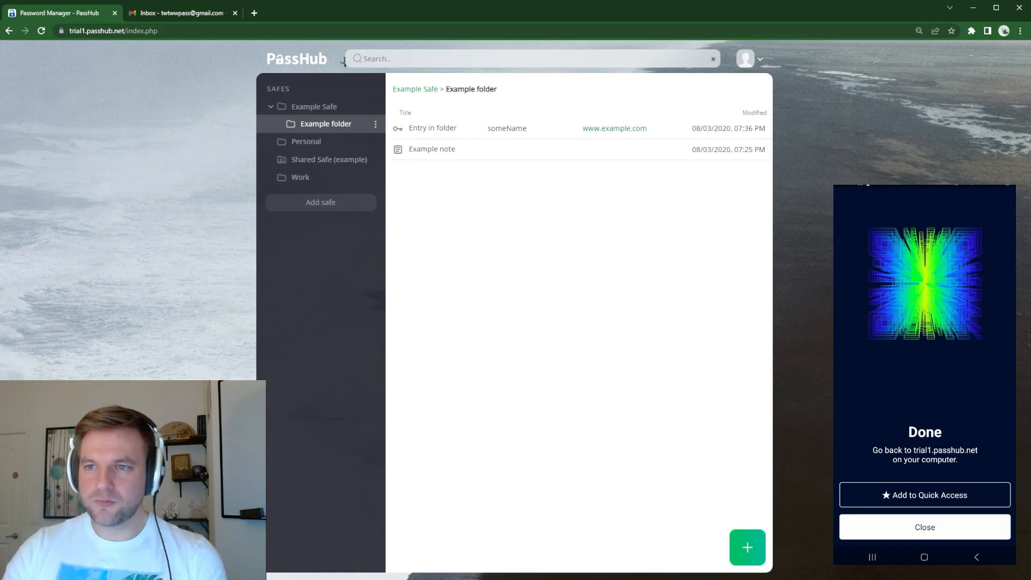
# Step: Open user management and delete the active Gmail user's account
pyautogui.click(763, 63)
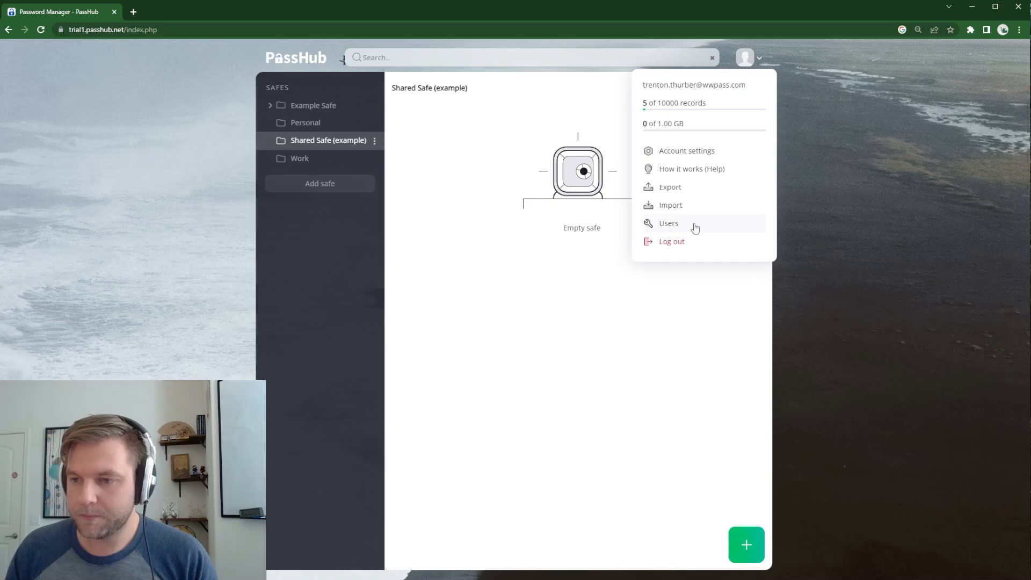
pyautogui.click(693, 226)
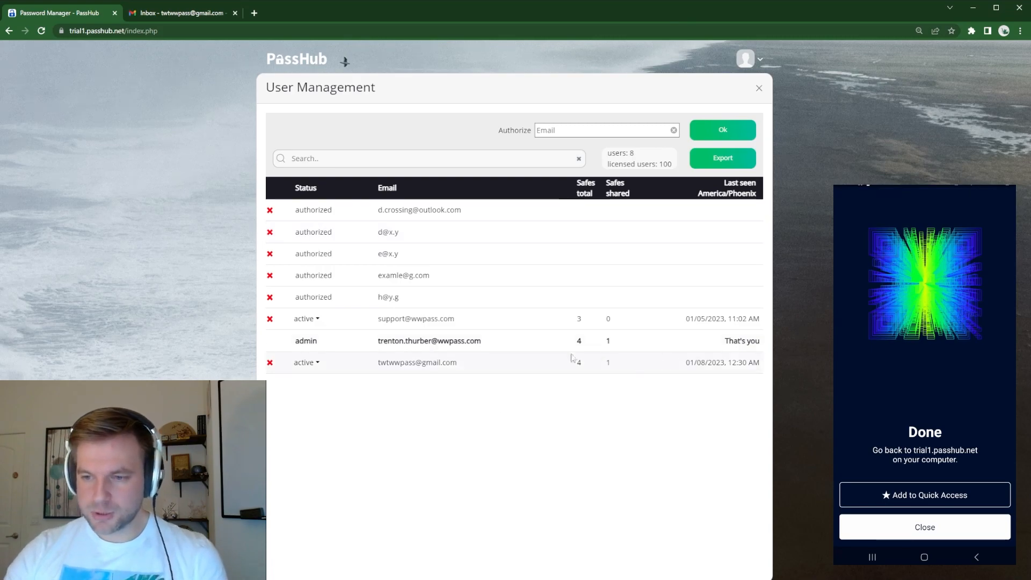
pyautogui.click(270, 362)
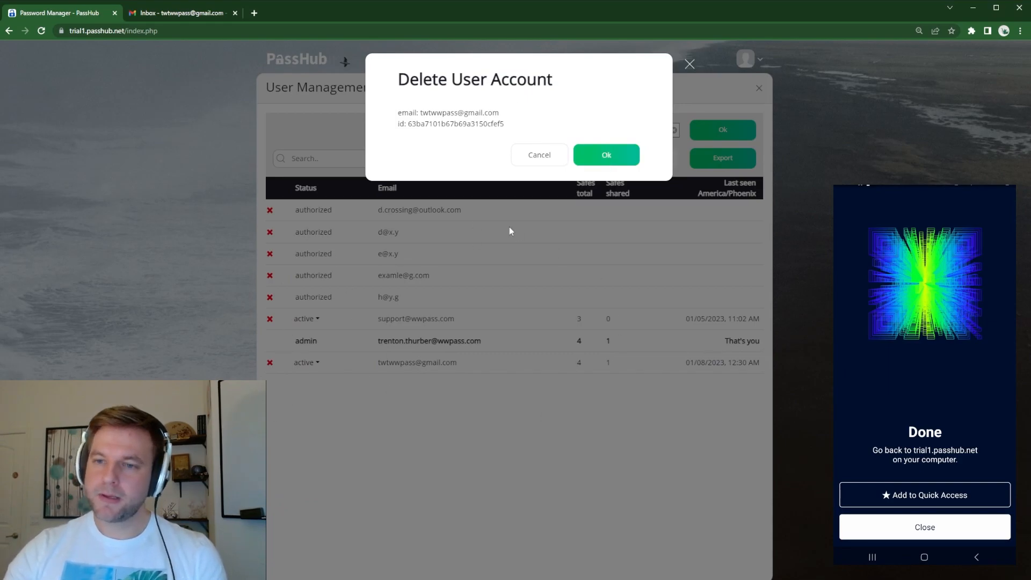
pyautogui.click(606, 156)
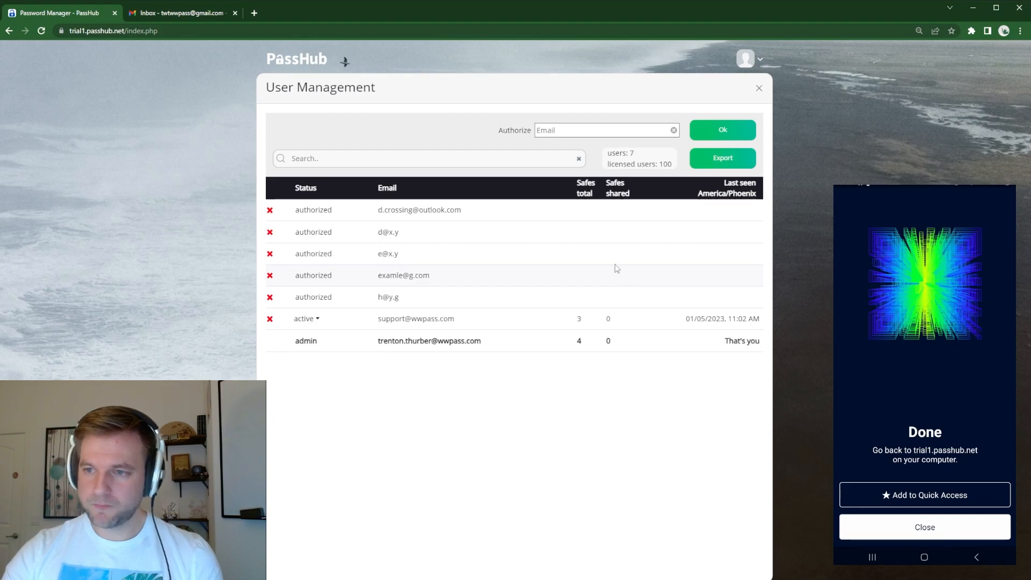
# Step: Authorize the Gmail user's email address in user management
pyautogui.click(563, 130)
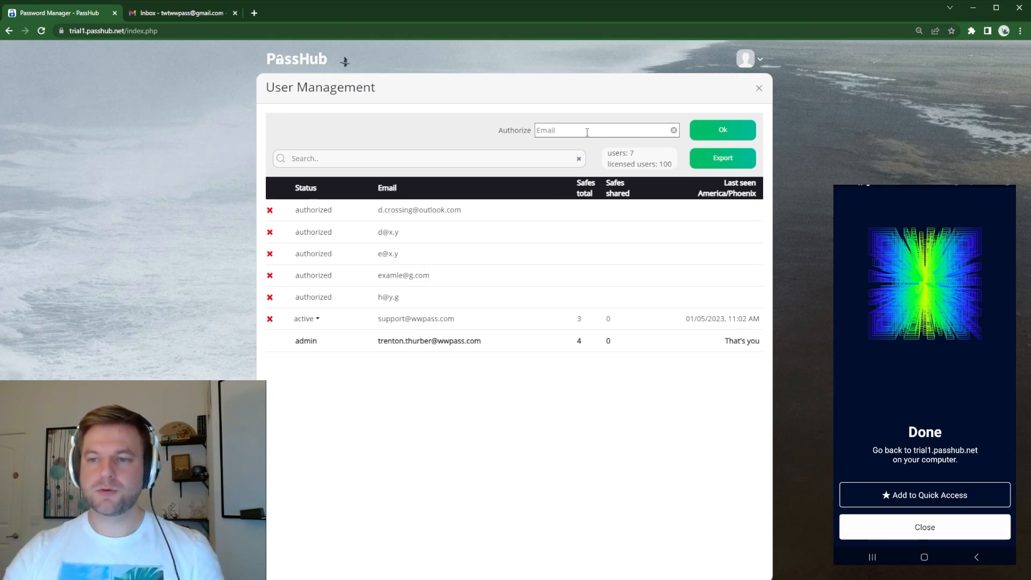
pyautogui.hotkey('ctrl', 'v')
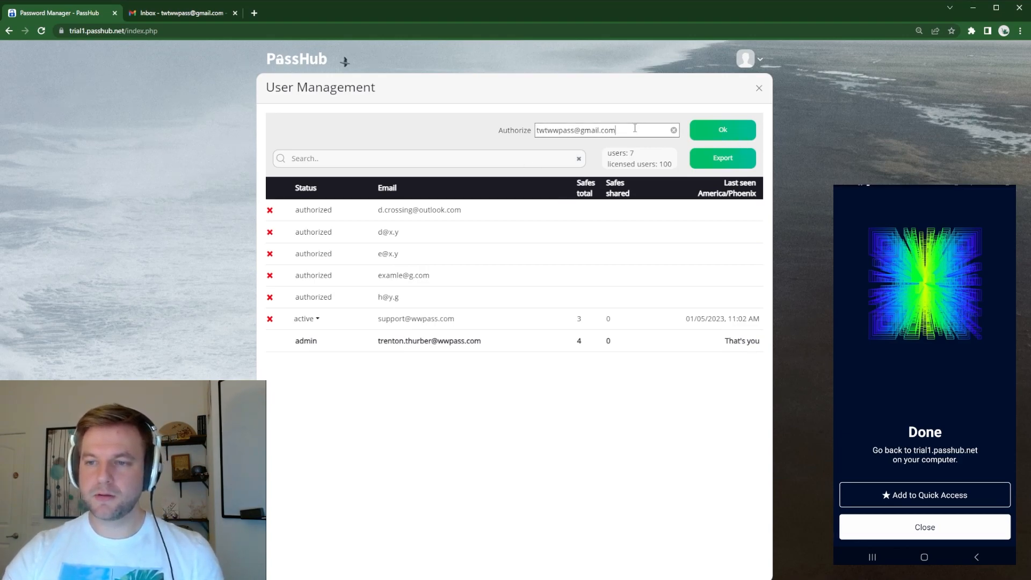
pyautogui.moveTo(634, 130); pyautogui.dragTo(490, 130)
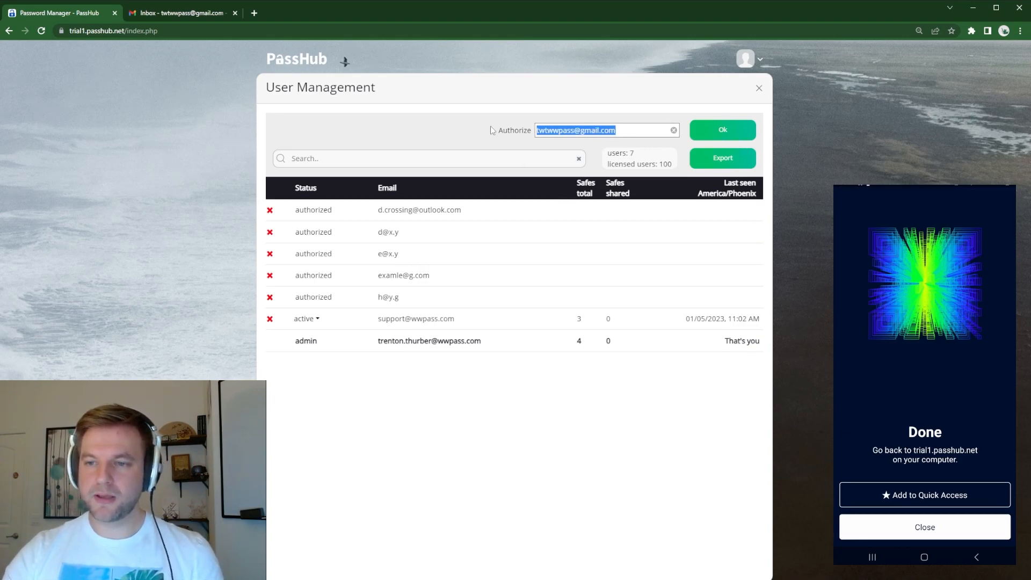
pyautogui.click(632, 132)
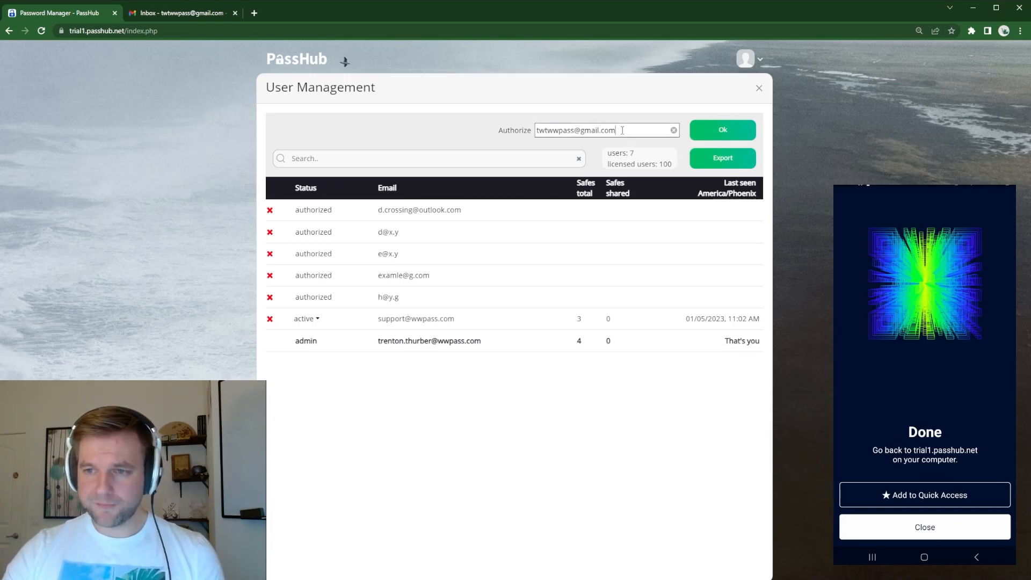
pyautogui.click(744, 132)
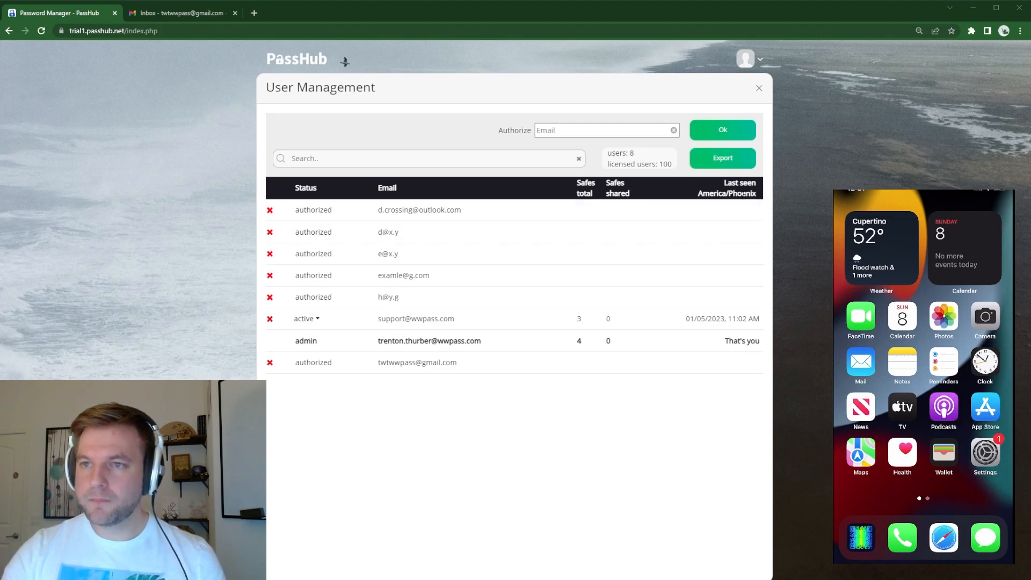
# Step: Log out of the administrator account
pyautogui.click(754, 60)
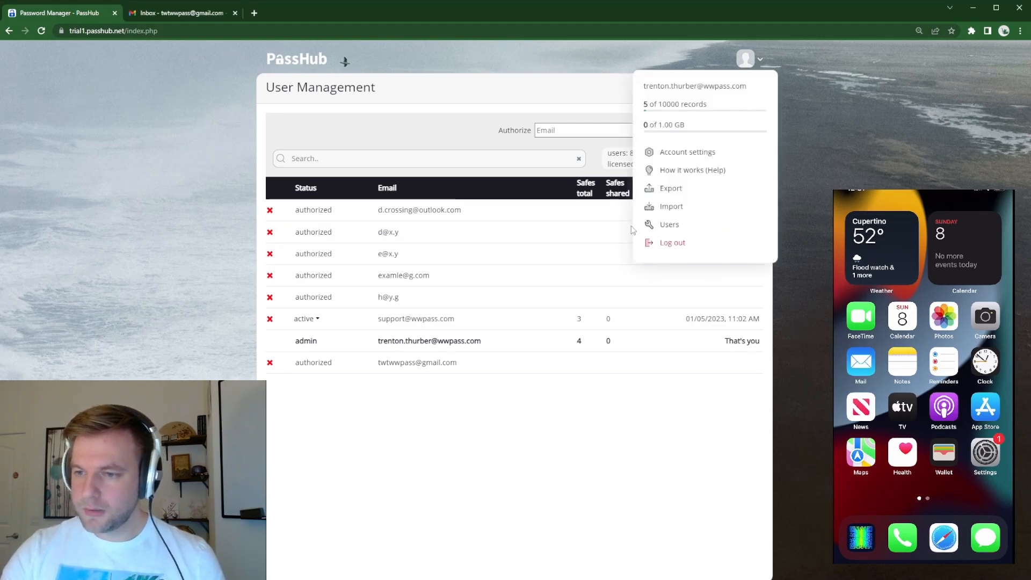
pyautogui.click(682, 243)
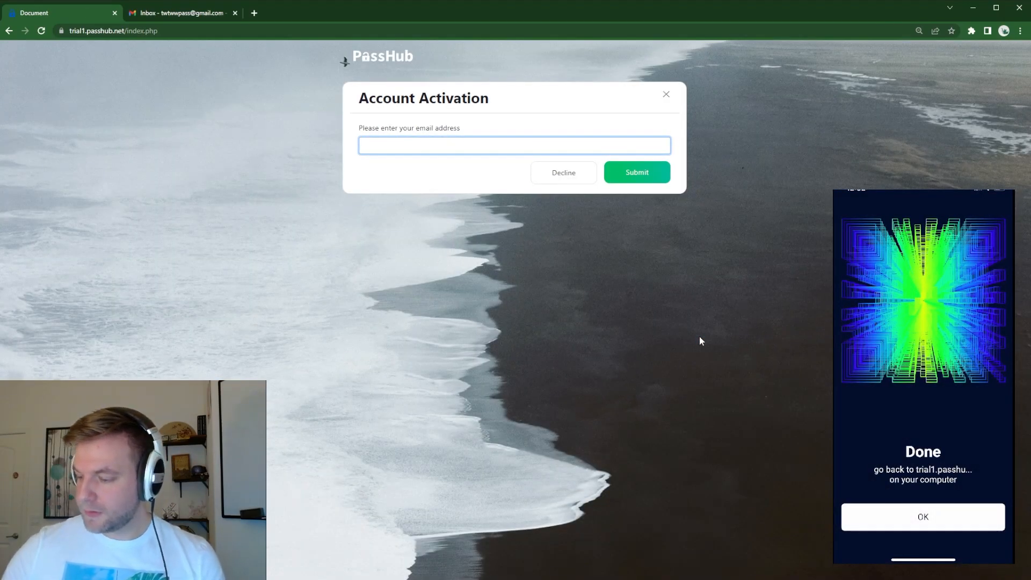
# Step: Try to activate an account with an email address that has not been authorized
pyautogui.click(419, 147)
pyautogui.click(448, 170)
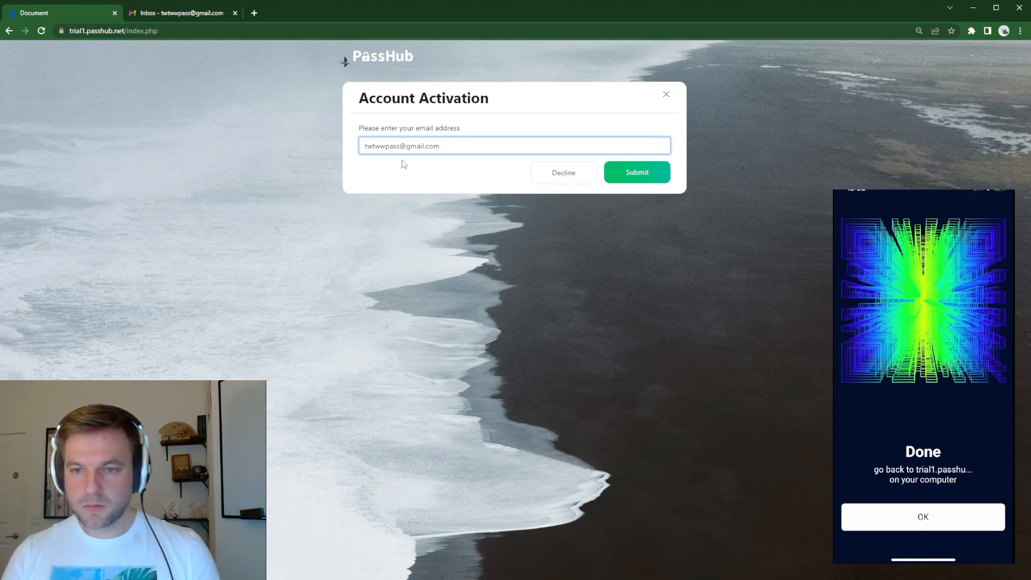
pyautogui.write('ksdjfh')
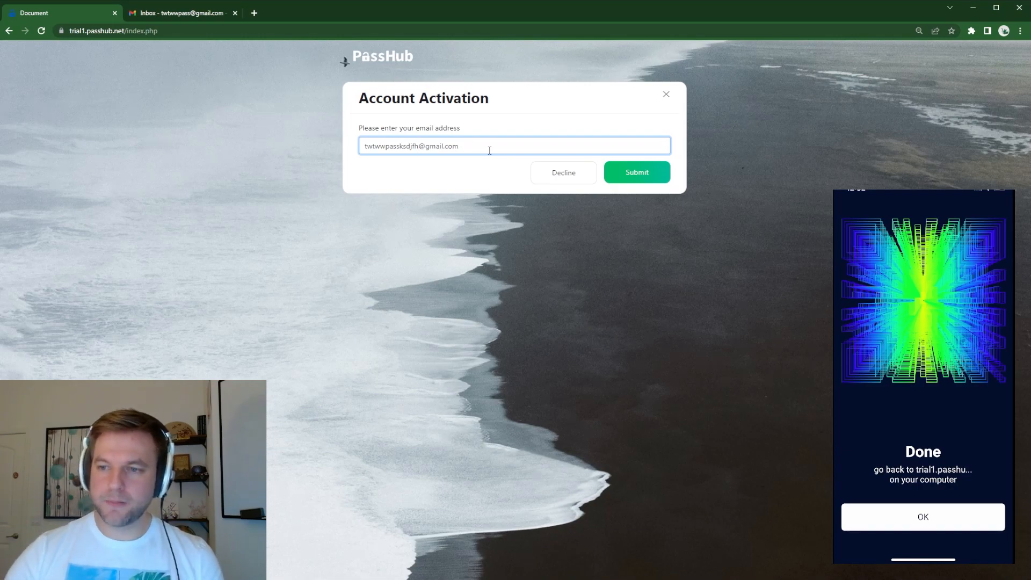
pyautogui.click(645, 172)
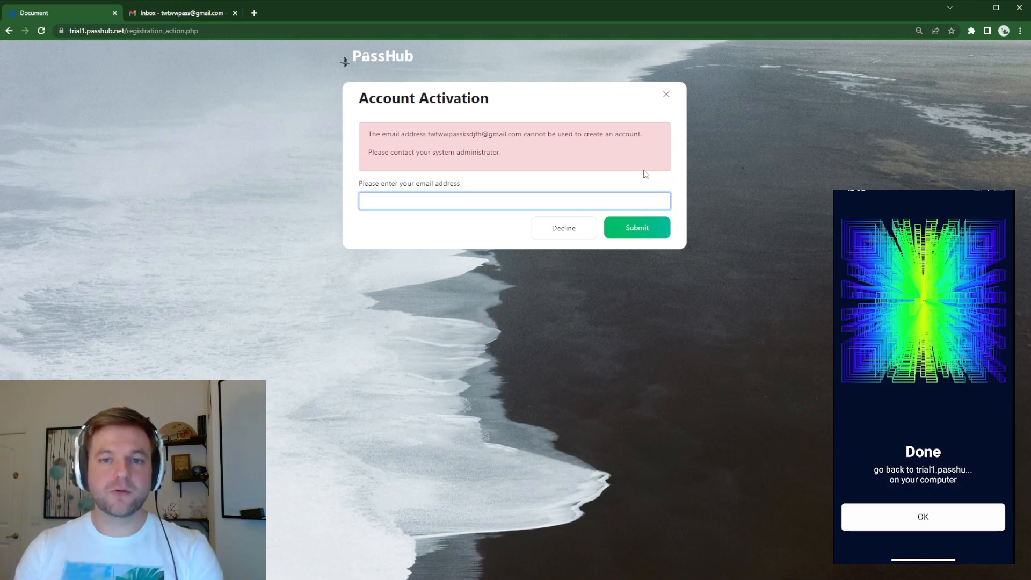
# Step: Submit the authorized Gmail address in the Account Activation form
pyautogui.click(485, 205)
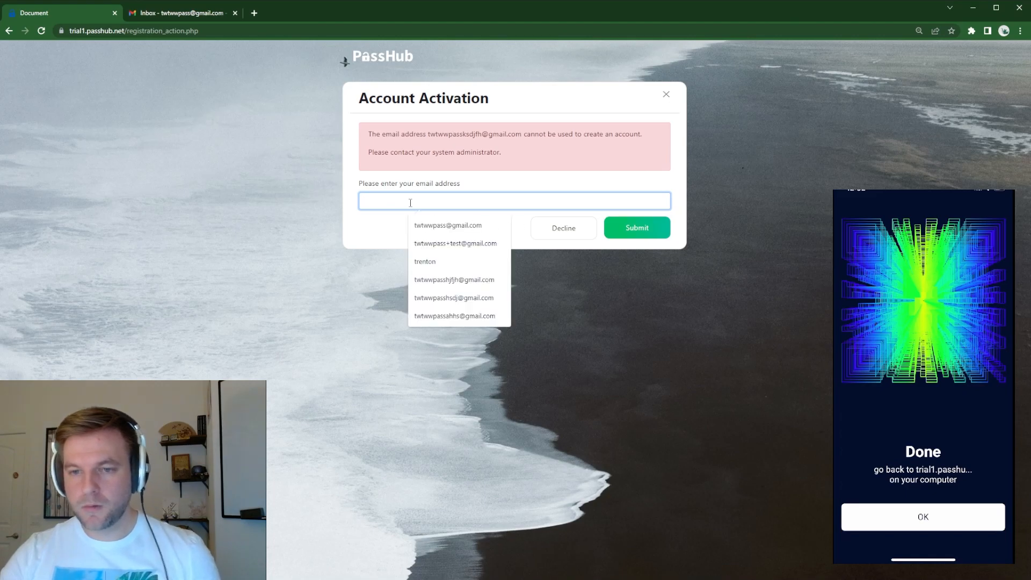
pyautogui.press('Down')
pyautogui.press('Return')
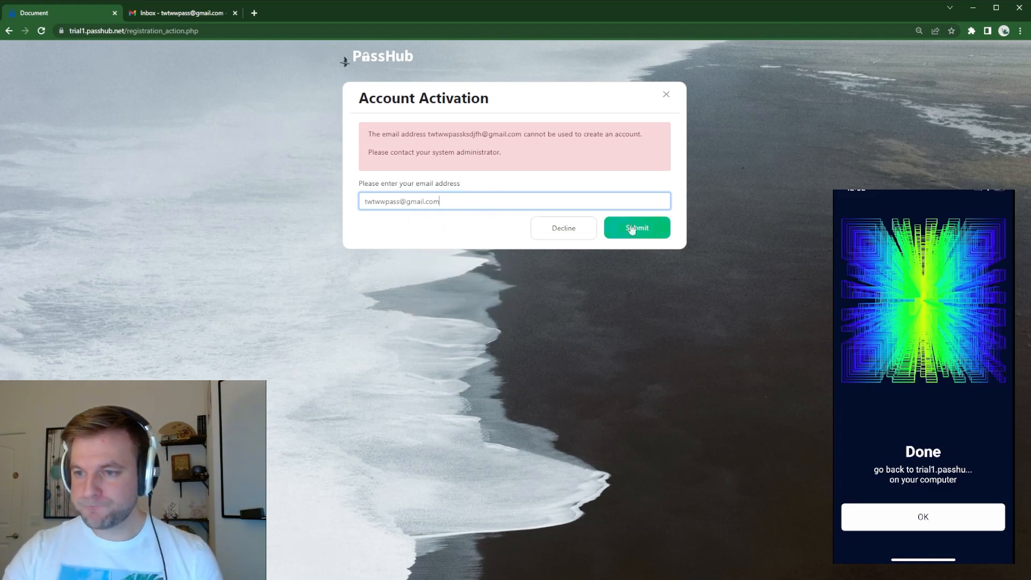
pyautogui.click(460, 221)
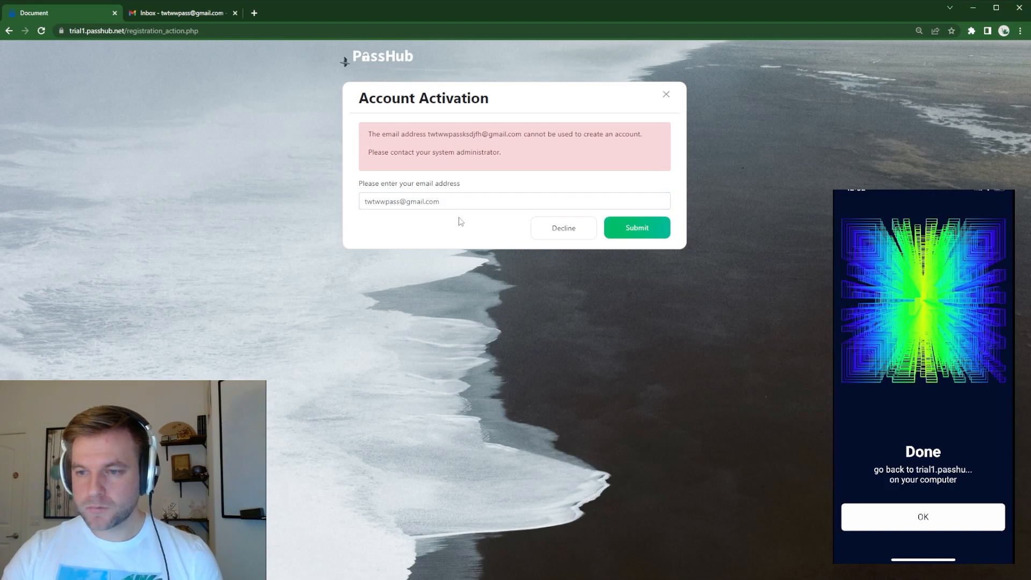
pyautogui.click(636, 230)
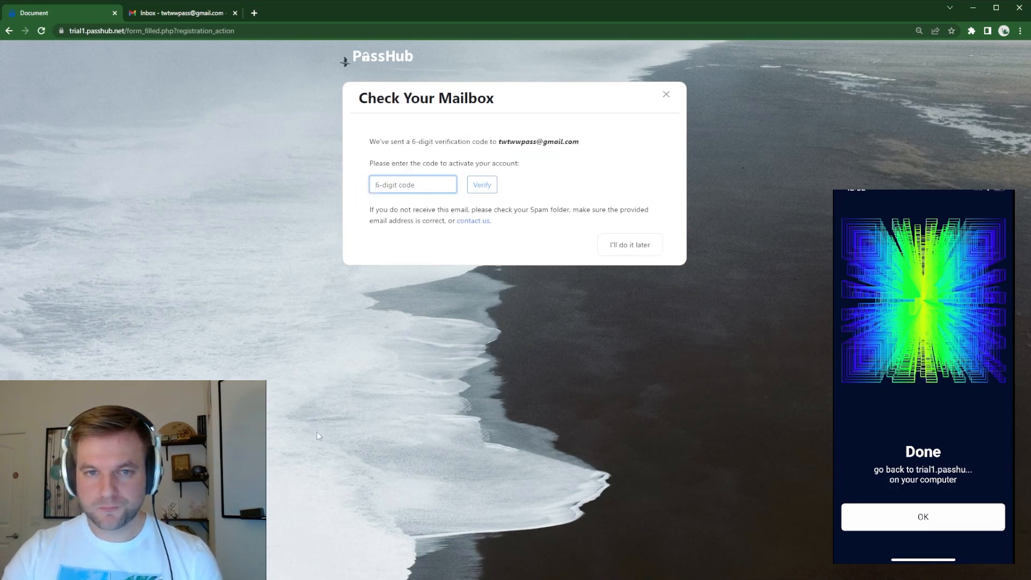
# Step: Copy the 6-digit activation code from the PassHub Account Activation email in Gmail and verify the new PassHub account with it
pyautogui.moveTo(417, 140); pyautogui.dragTo(514, 142)
pyautogui.click(510, 142)
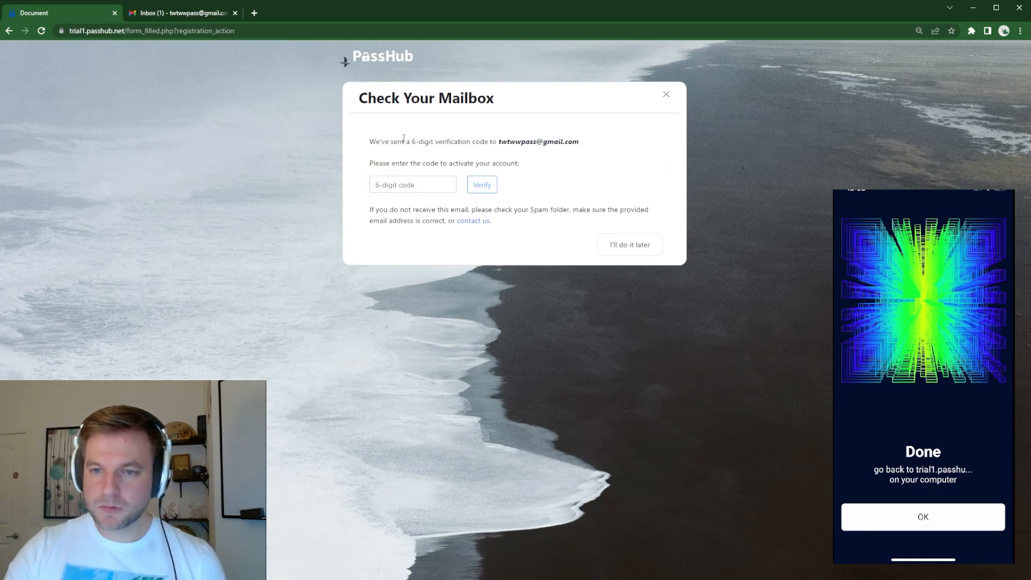
pyautogui.click(205, 13)
pyautogui.click(217, 135)
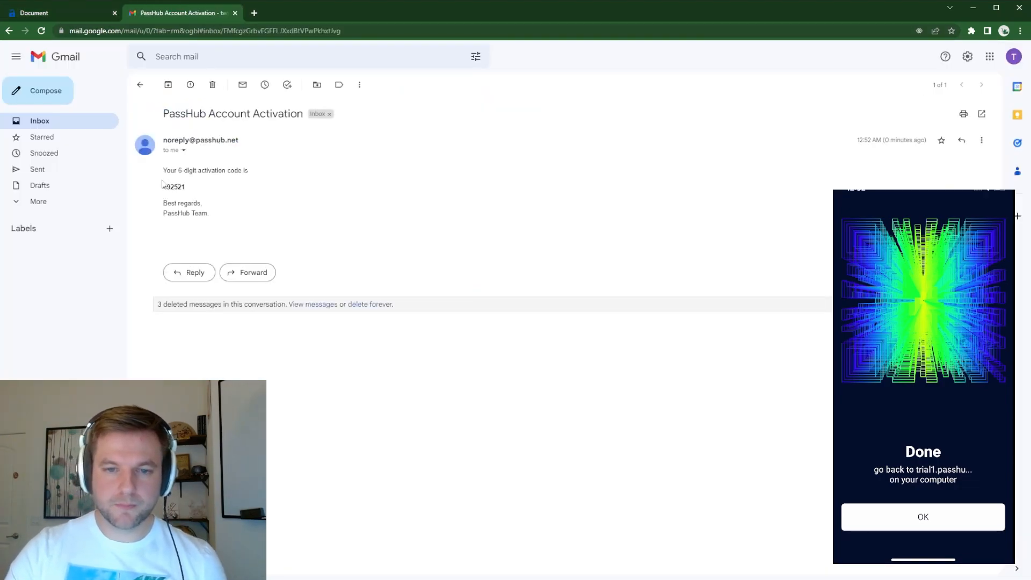
pyautogui.doubleClick(177, 186)
pyautogui.hotkey('ctrl', 'c')
pyautogui.click(63, 12)
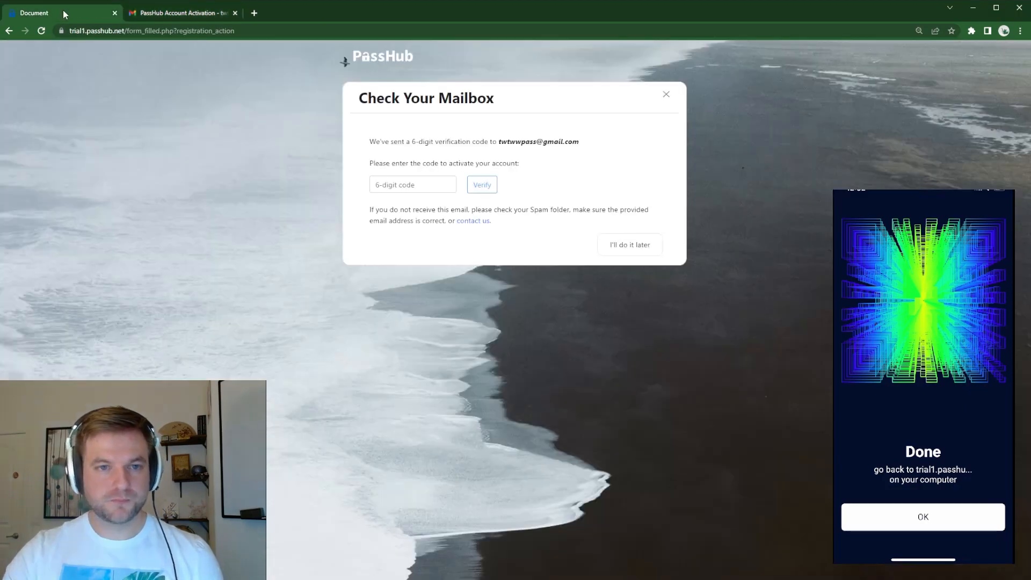
pyautogui.click(400, 185)
pyautogui.hotkey('ctrl', 'v')
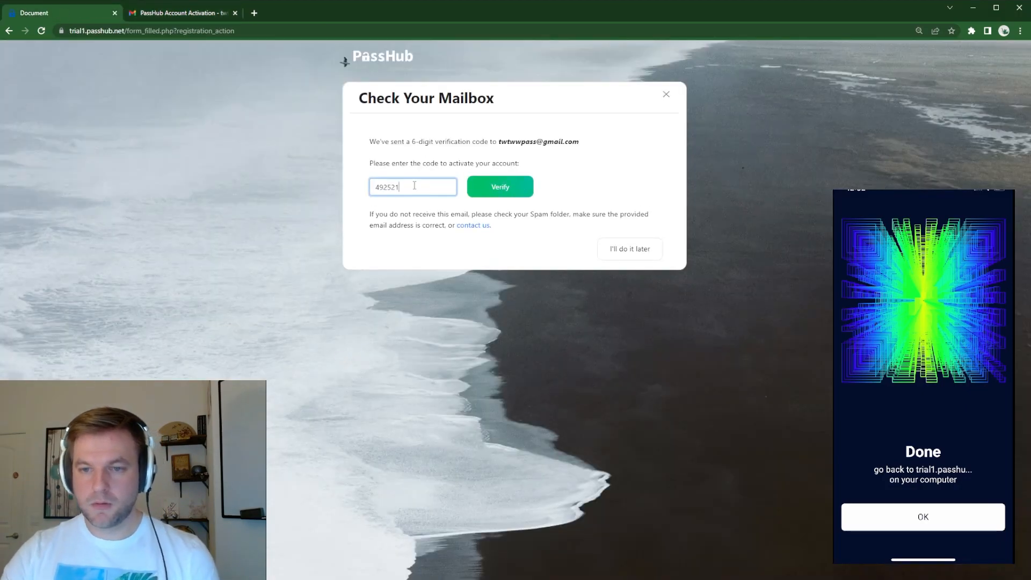
pyautogui.click(516, 194)
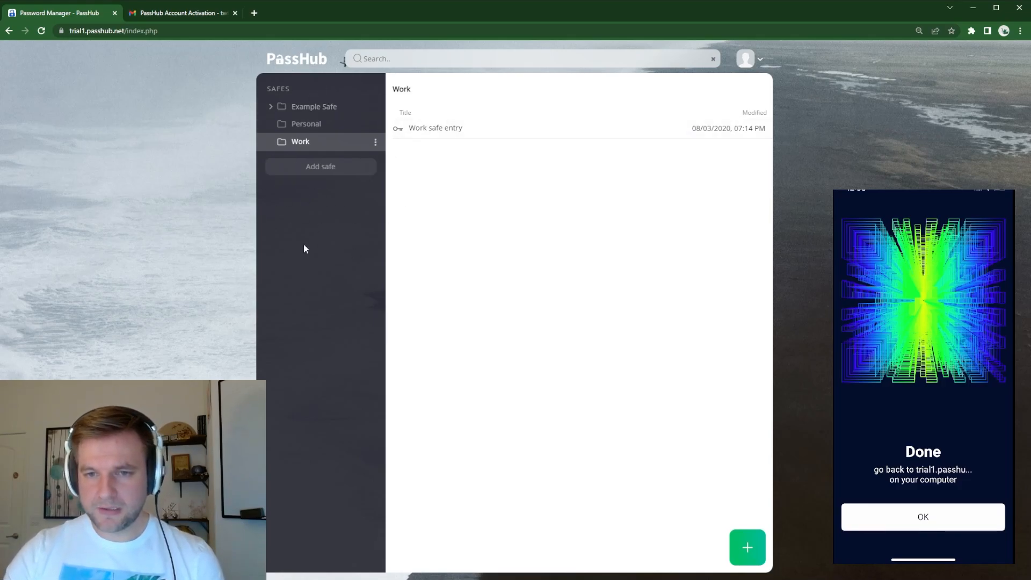
# Step: Examine the new user's account menu and the item types that can be added to the Work safe
pyautogui.click(752, 63)
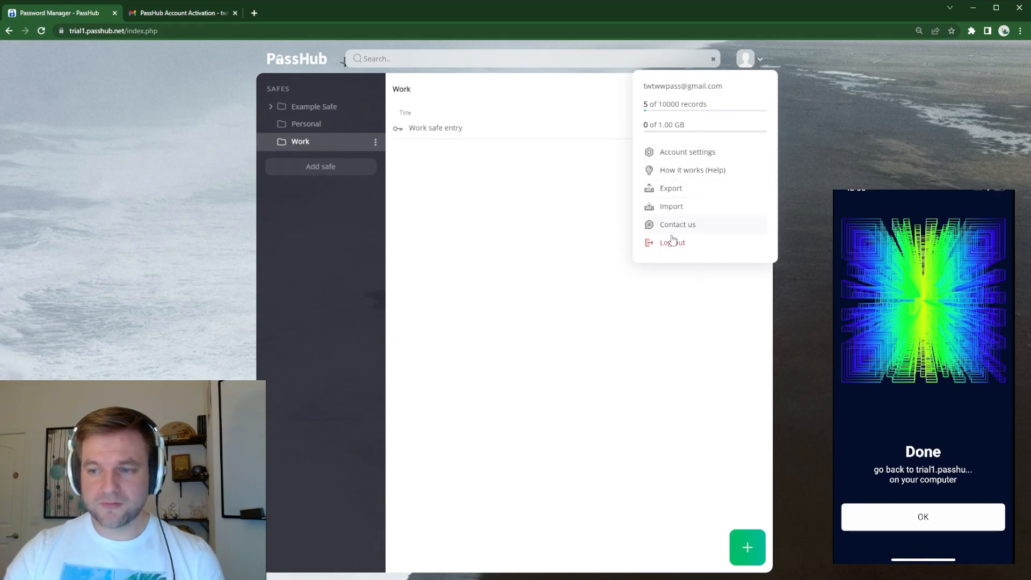
pyautogui.click(550, 347)
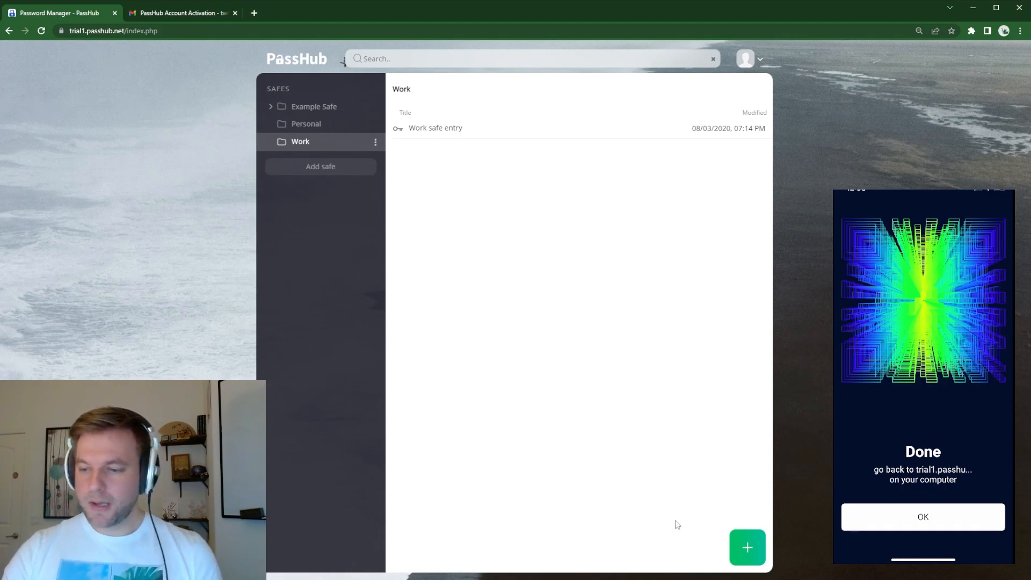
pyautogui.click(747, 547)
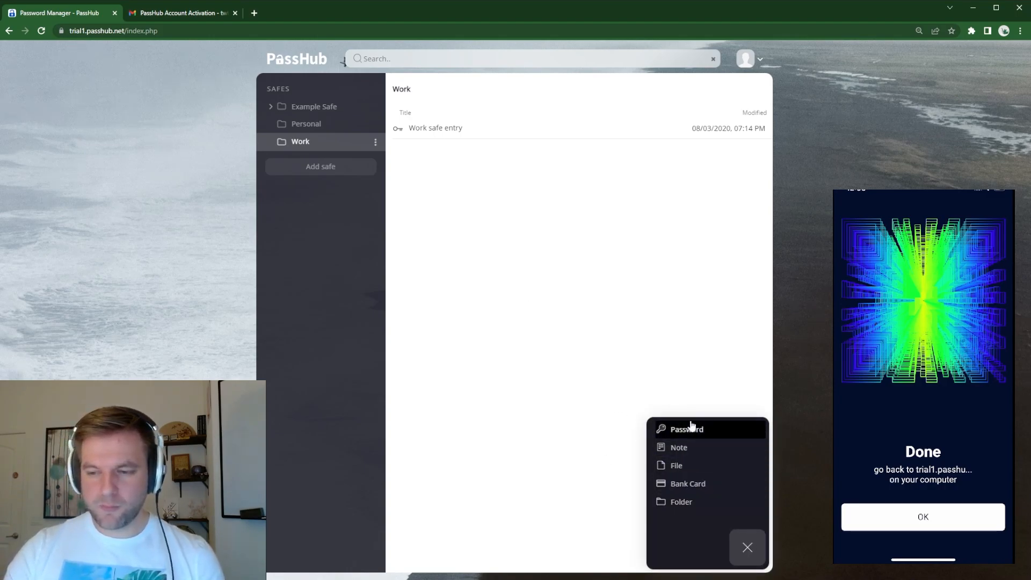
pyautogui.click(753, 557)
pyautogui.click(754, 559)
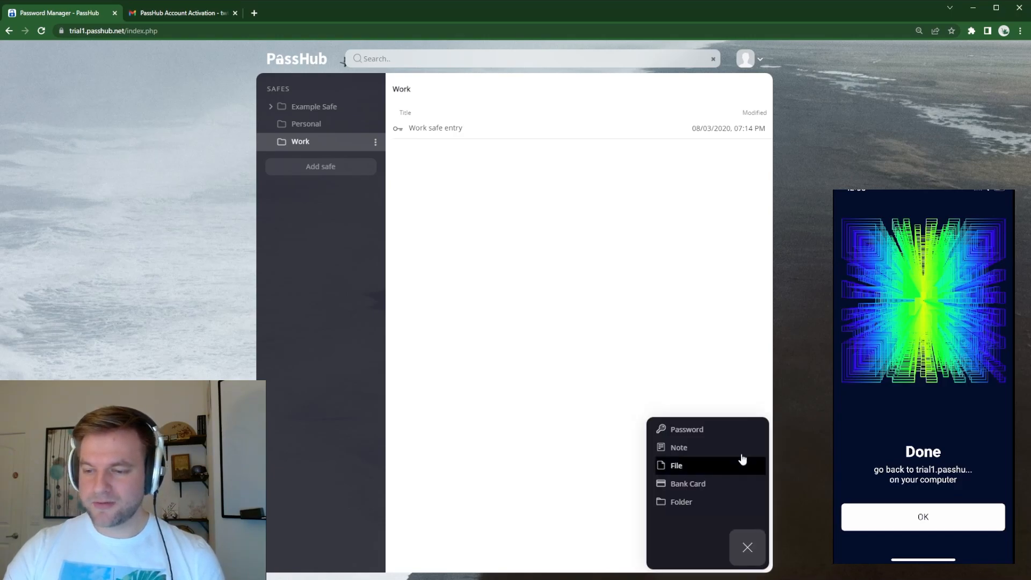
pyautogui.click(312, 140)
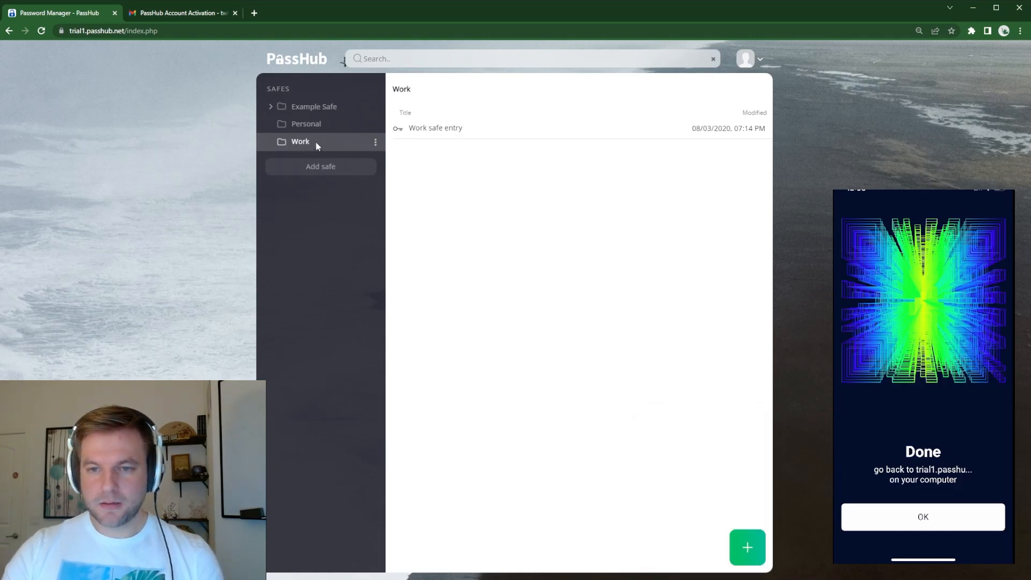
pyautogui.click(752, 553)
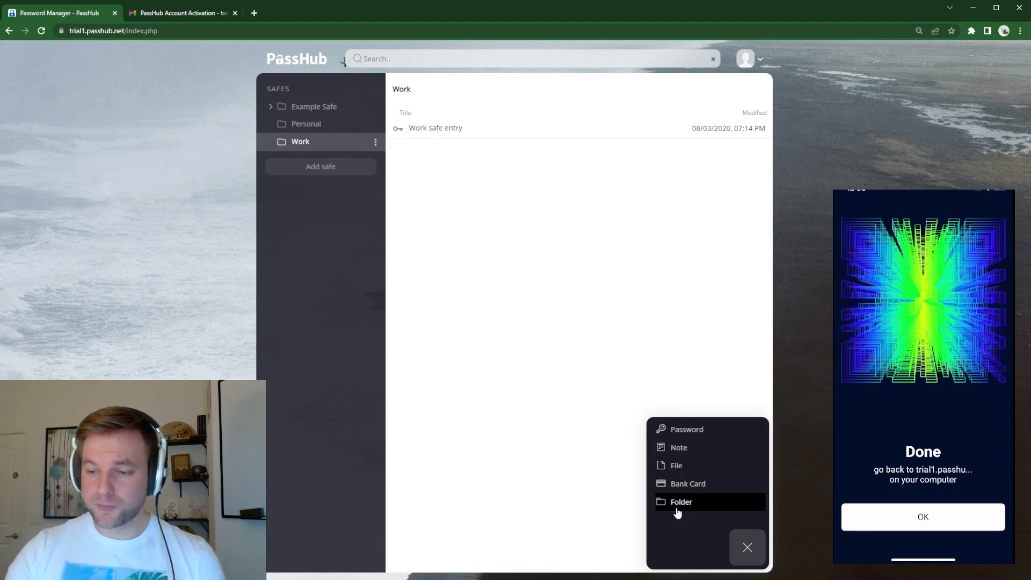
pyautogui.click(744, 545)
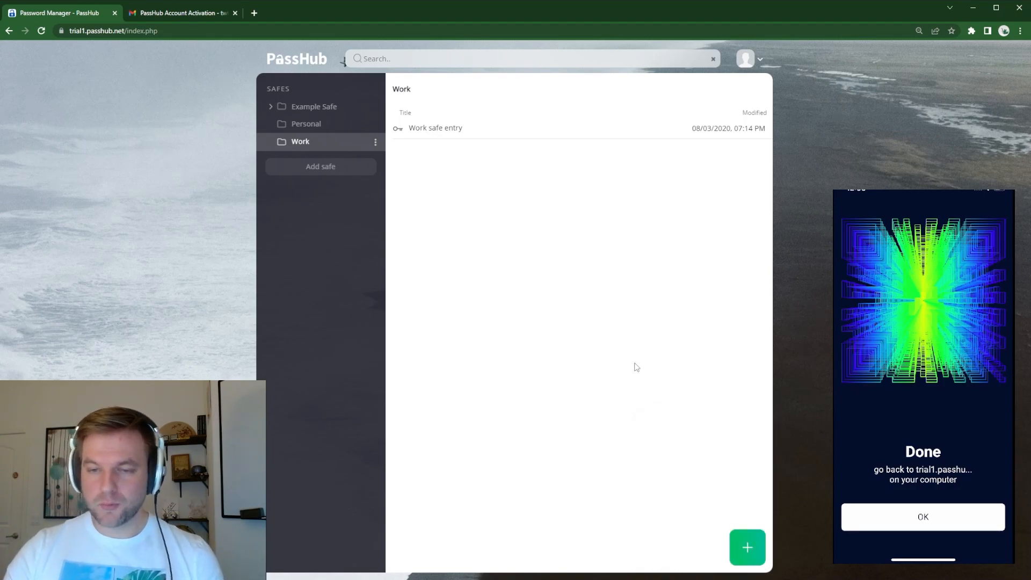
pyautogui.click(747, 547)
pyautogui.click(486, 269)
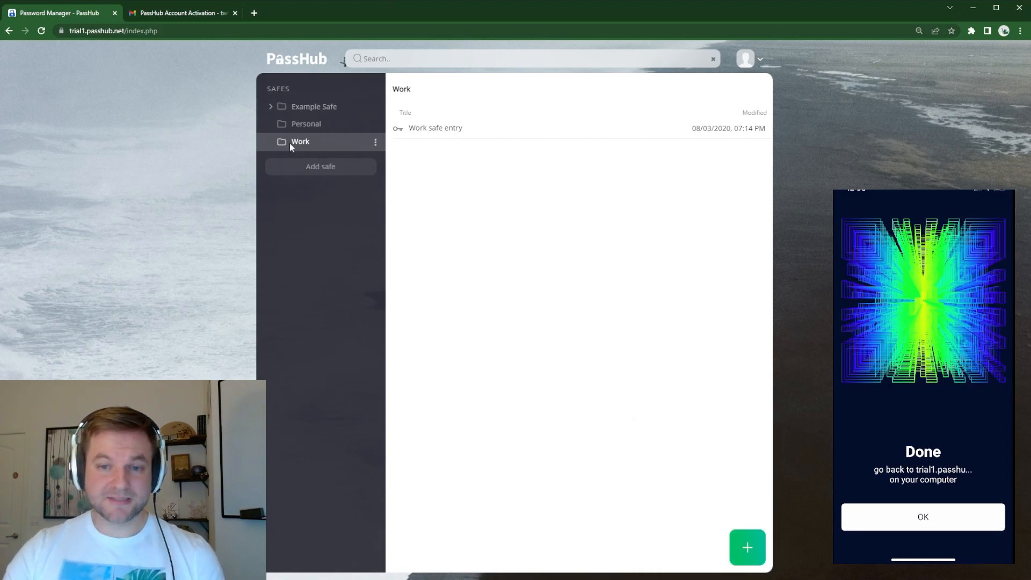
# Step: Open the PassHub help documentation from the account options and view its Add new safe and Getting Started pages
pyautogui.click(755, 59)
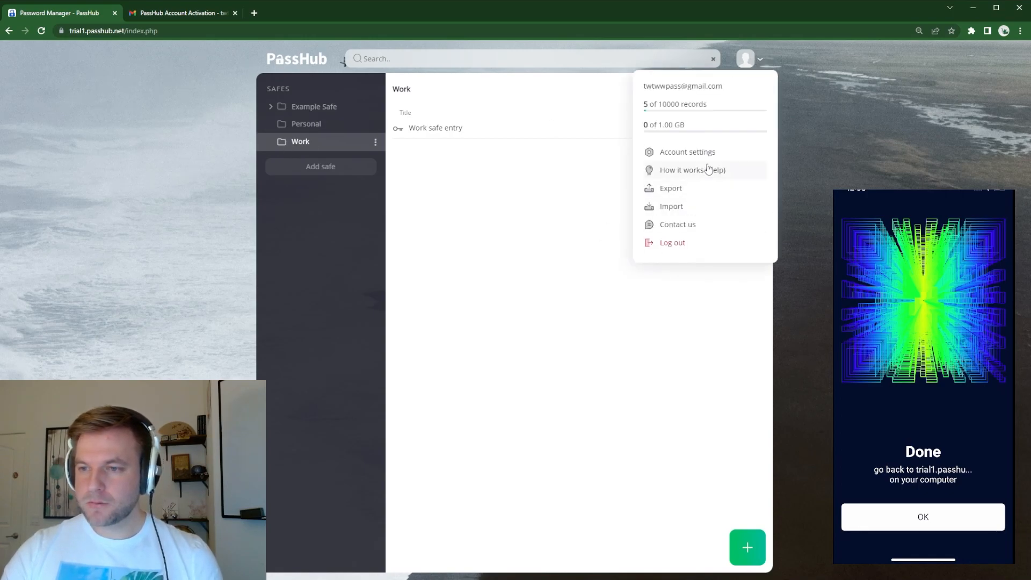
pyautogui.click(681, 170)
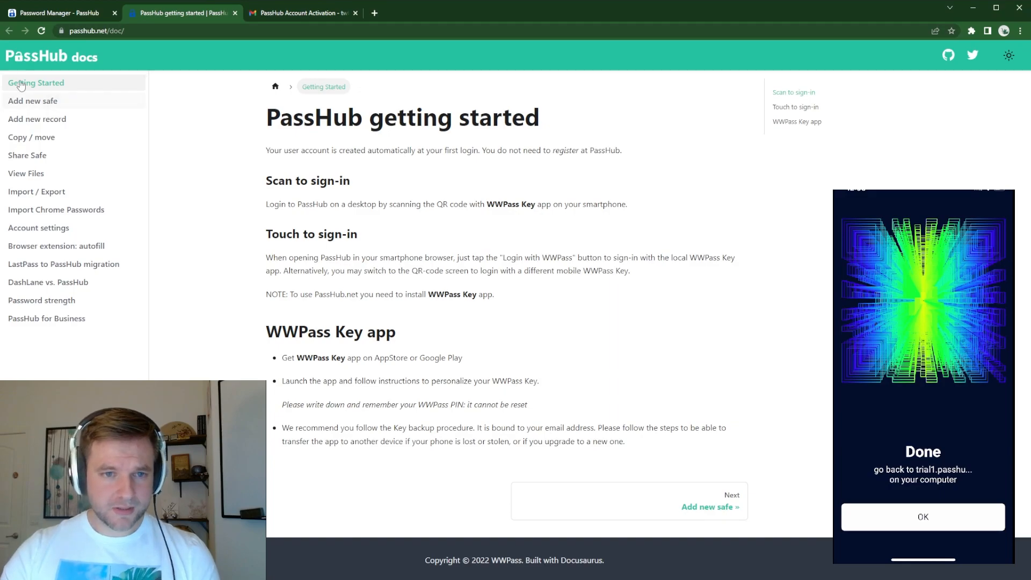
pyautogui.click(35, 100)
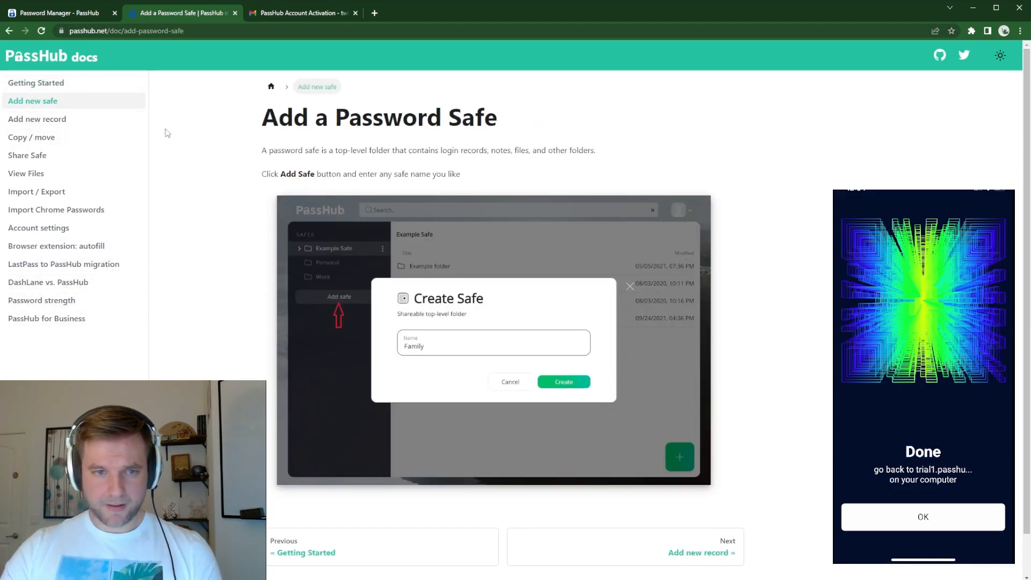
pyautogui.click(48, 84)
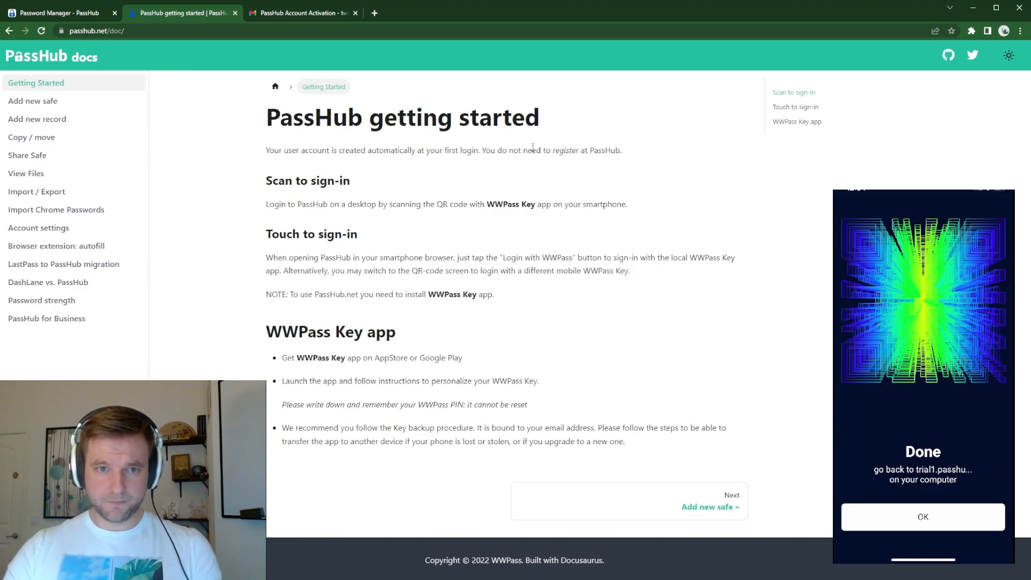
# Step: Return from the documentation to the PassHub safes page and show the account options
pyautogui.click(45, 15)
pyautogui.click(760, 63)
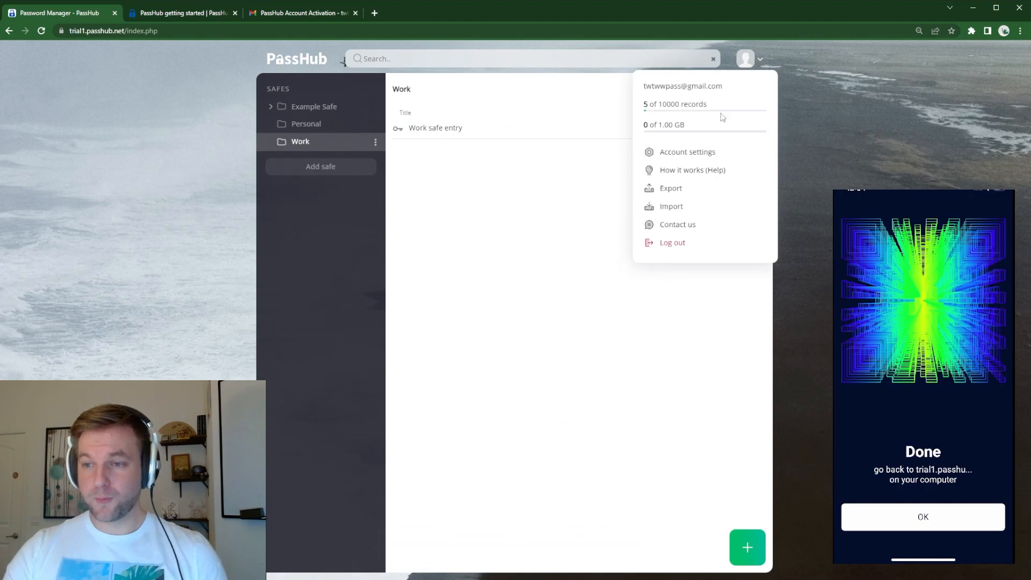